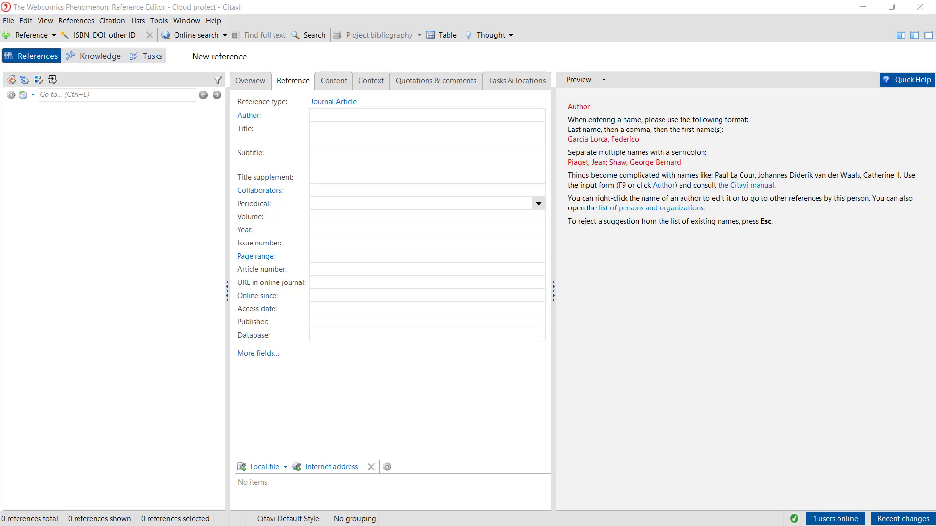
- Add 'The Absent Presence of Gender in Webcomics' as a journal-article reference by dropping its PDF in
left_click_drag(9, 351, 107, 225)
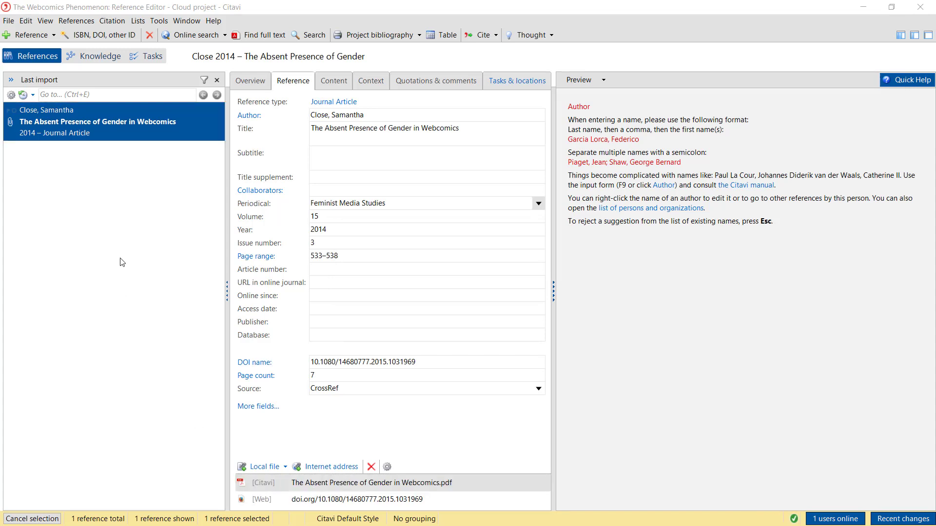
left_click(9, 22)
left_click(9, 22)
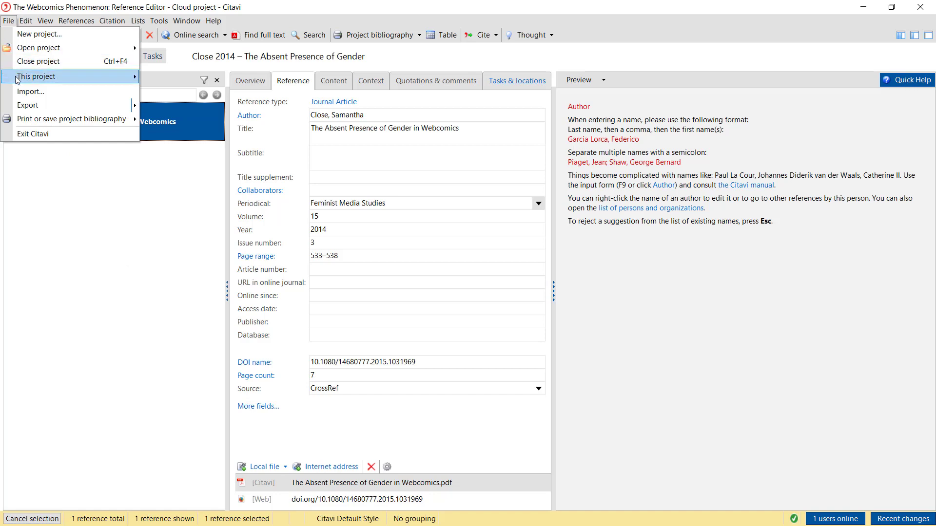
- Set up a PDF-file import using the Webcomics_Articles folder as the source
left_click(23, 92)
left_click(263, 197)
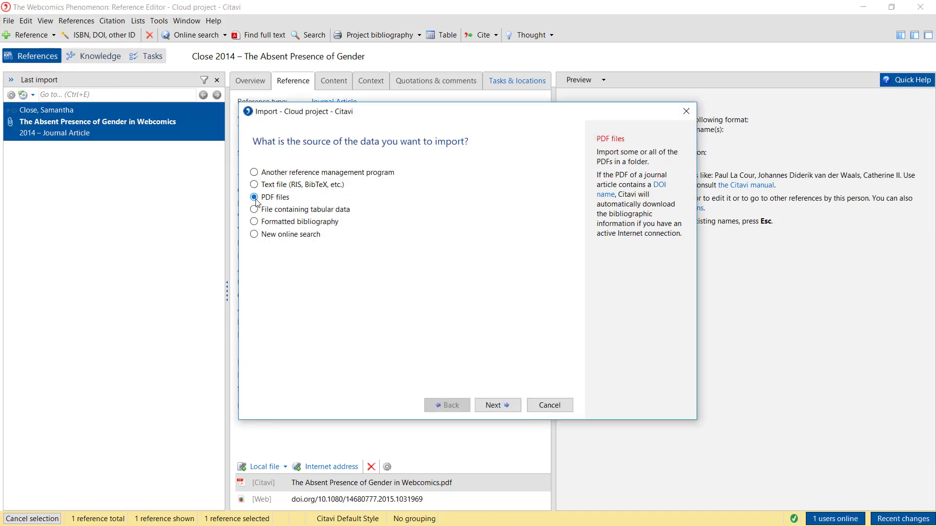
left_click(493, 405)
left_click(509, 258)
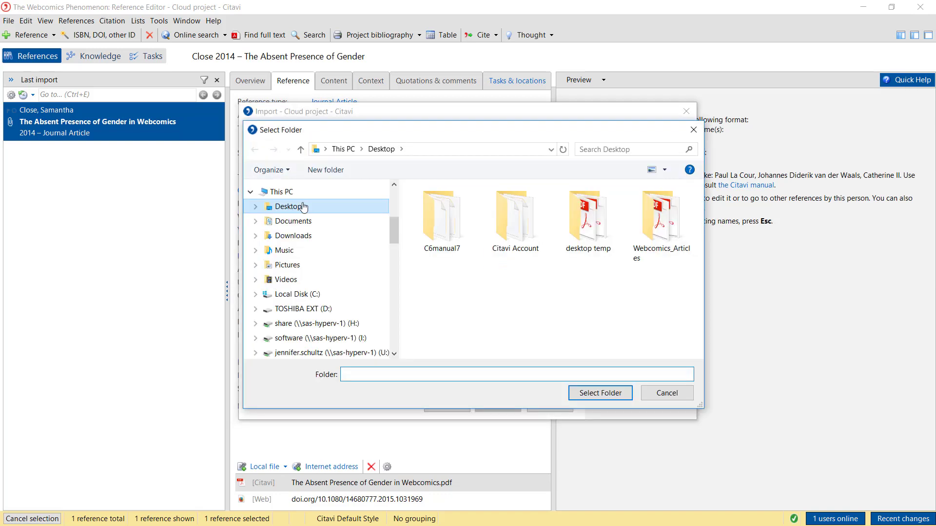
left_click(662, 220)
left_click(609, 394)
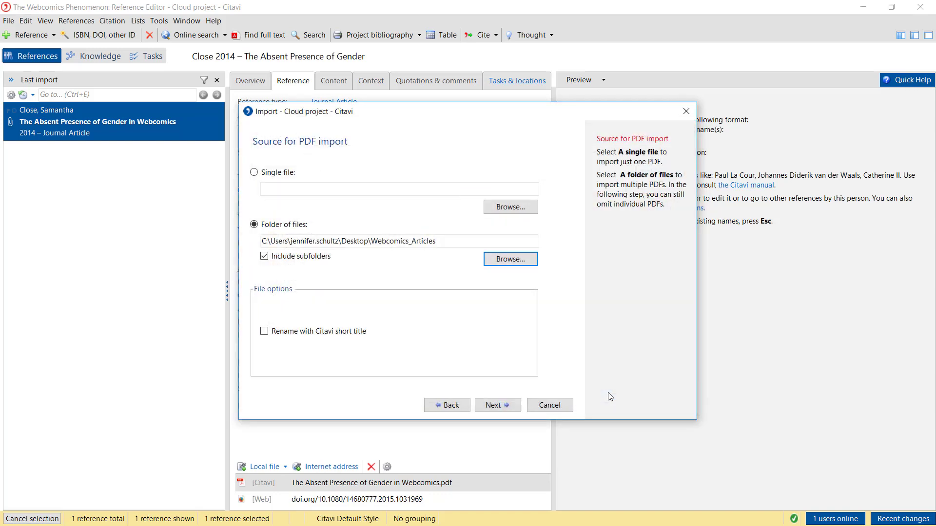
- Import the folder's three PDFs and add them to the project with keywords and locations
left_click(512, 408)
left_click(514, 409)
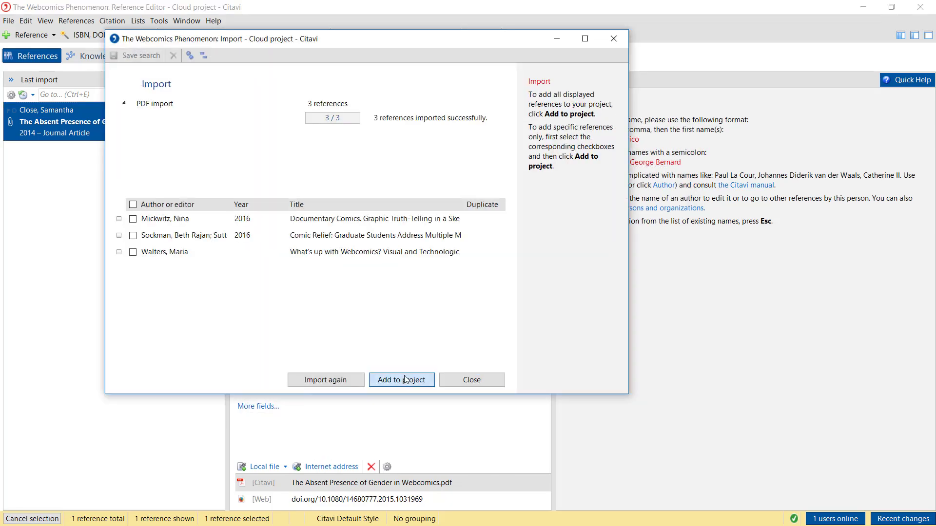
left_click(405, 380)
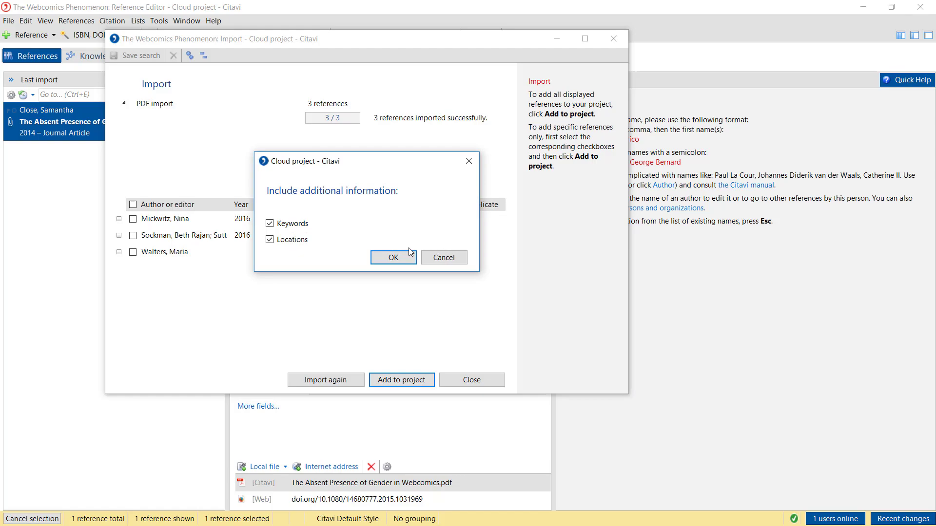
left_click(393, 258)
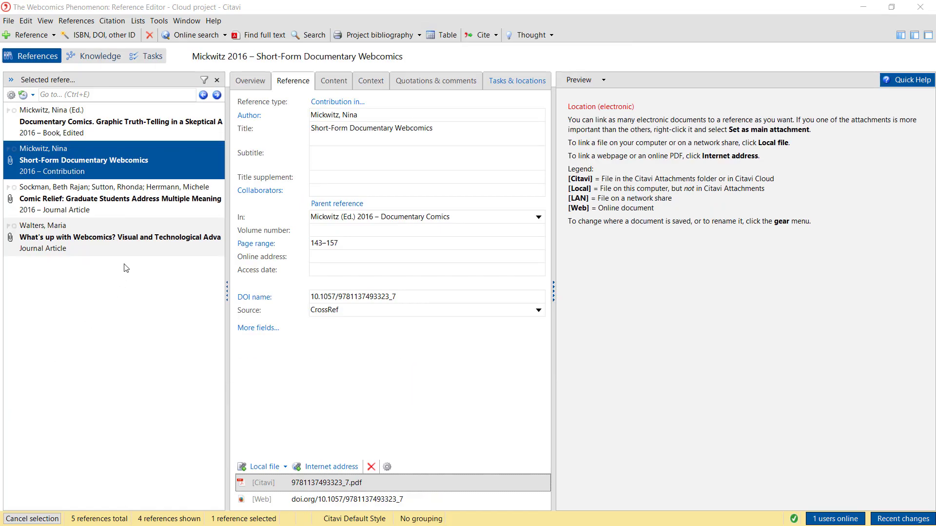
left_click(109, 35)
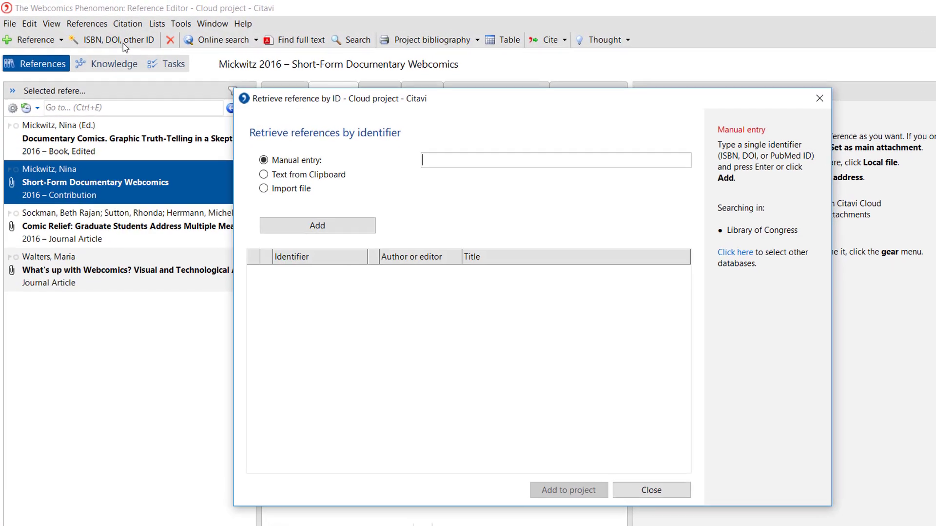
type("9780")
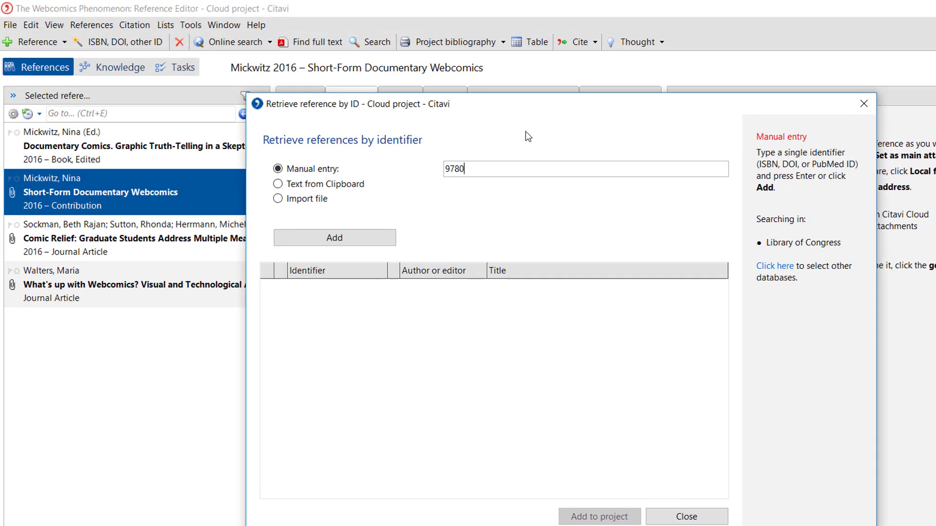
type("500290965")
key("Return")
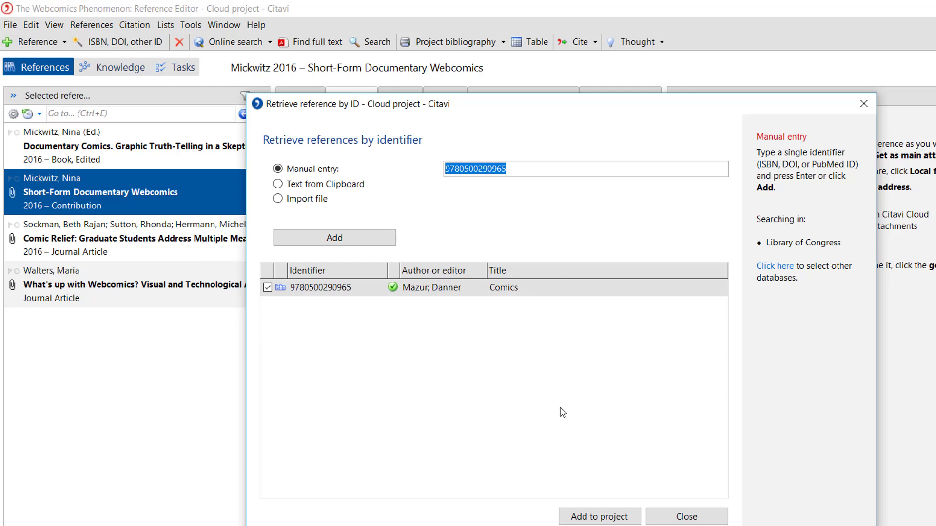
left_click(587, 520)
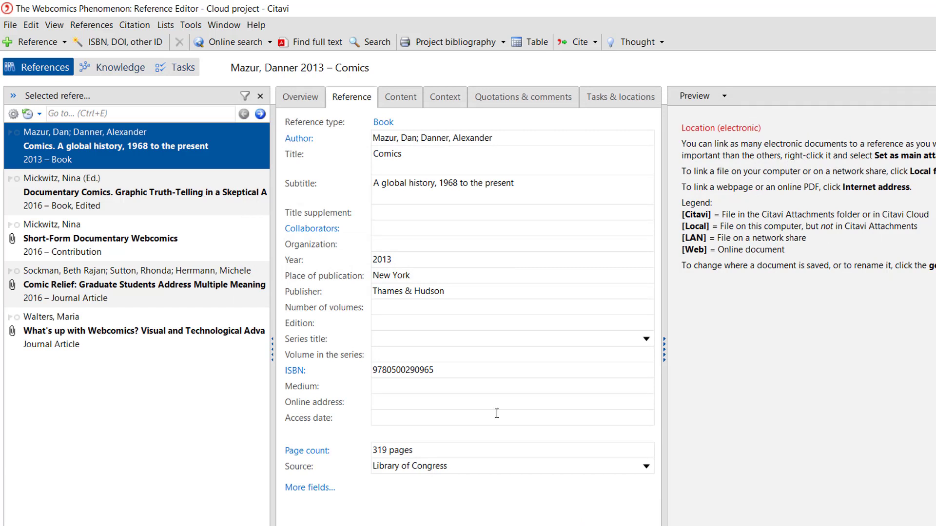
- Create a new Report or Gray Literature reference and begin entering its author
left_click(38, 42)
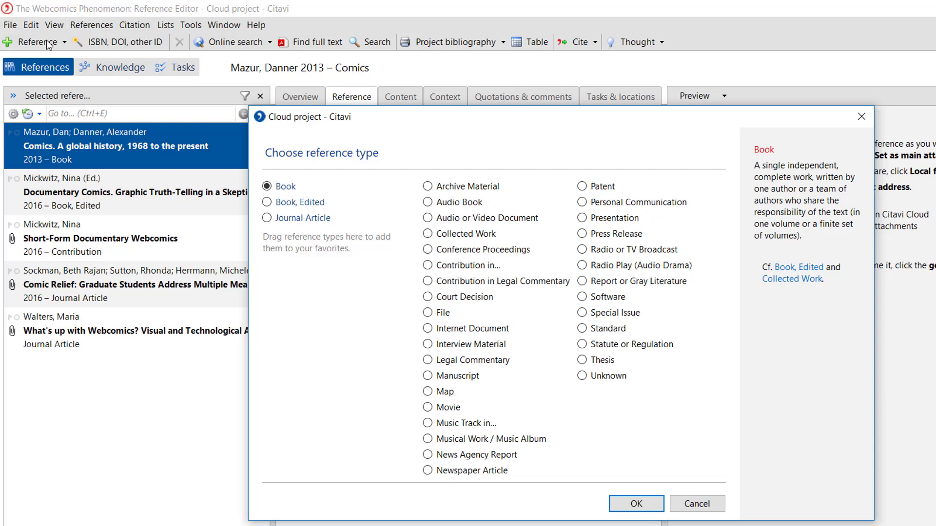
left_click(582, 281)
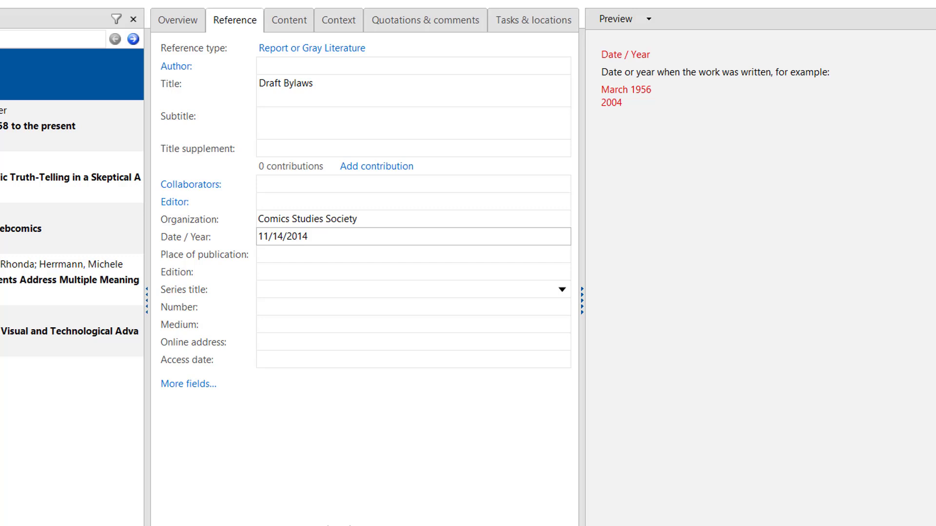
left_click(175, 65)
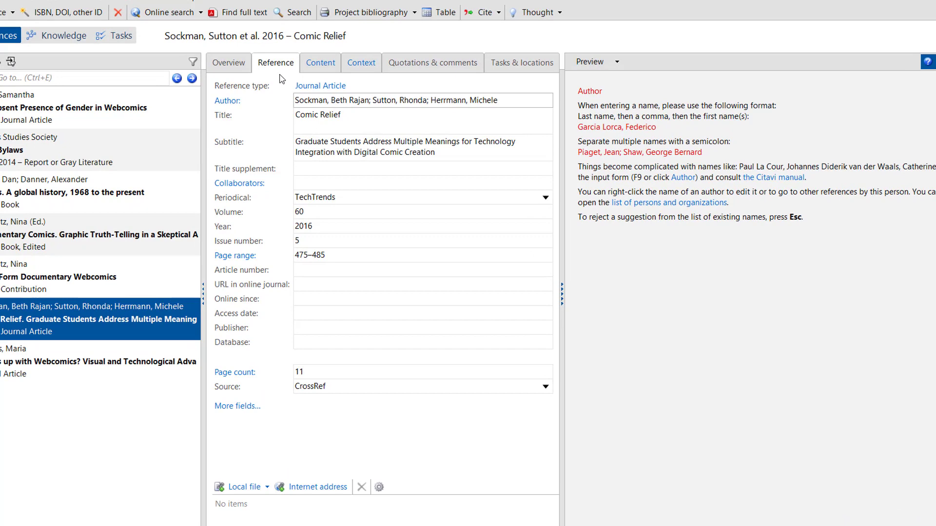
- Review Comic Relief's Content, Context, Quotations & comments, and Tasks & locations tabs
left_click(306, 45)
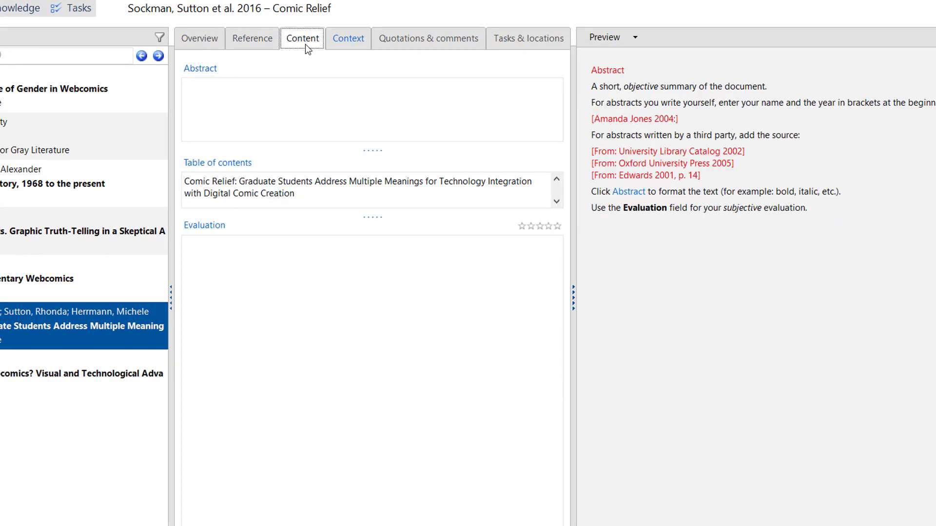
left_click(555, 227)
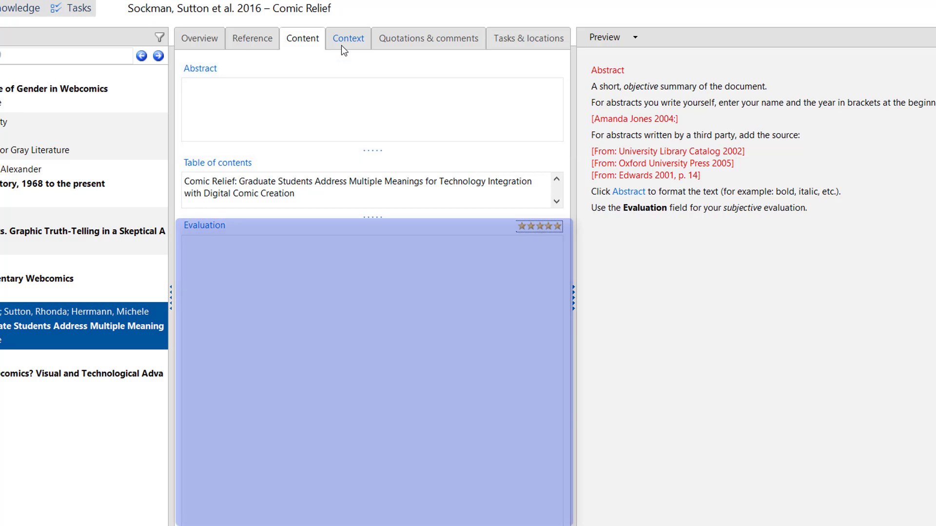
left_click(343, 47)
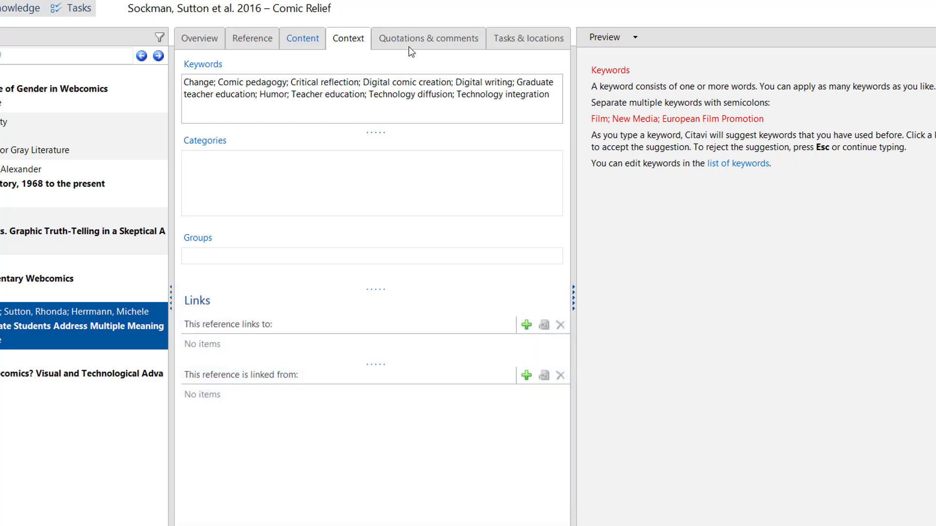
left_click(409, 47)
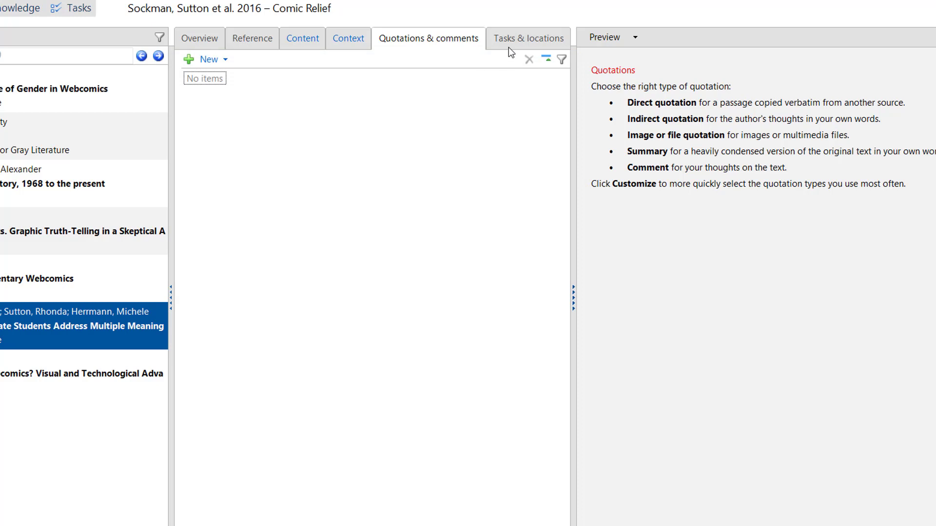
left_click(508, 47)
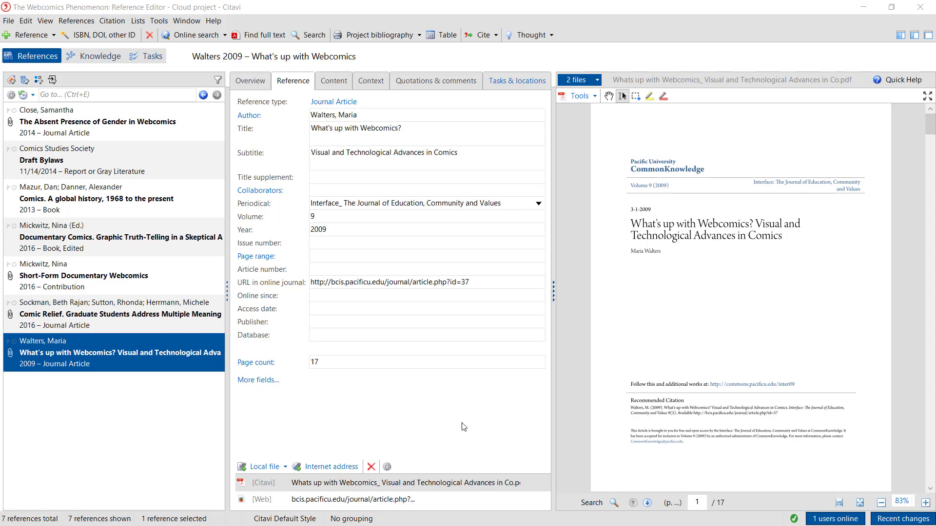
- Find the style with the search 'apa 6' and switch the project to APA 6th ed
left_click(113, 20)
mouse_move(119, 33)
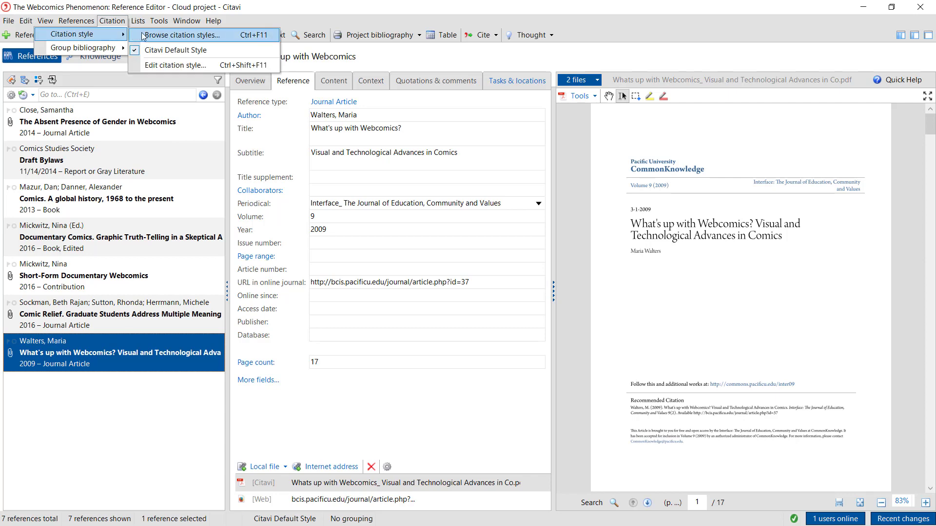
left_click(156, 34)
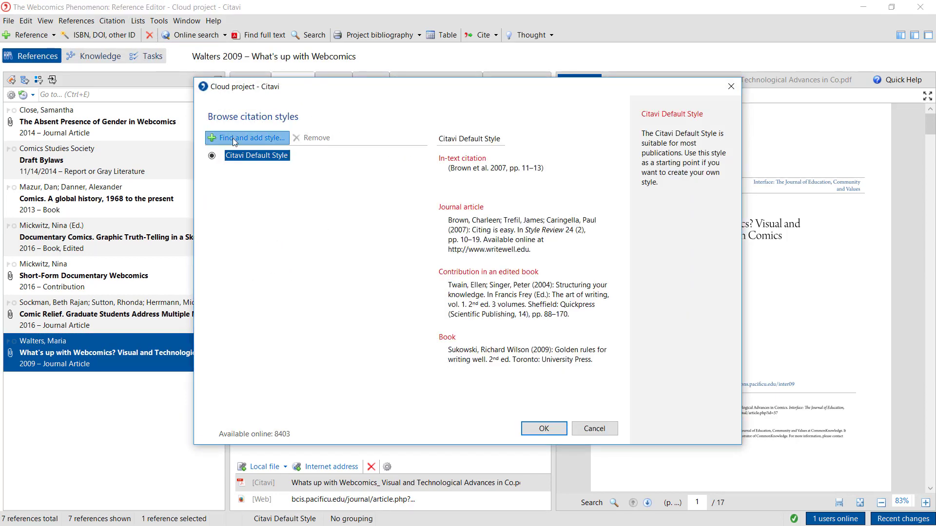
left_click(232, 138)
type("apa 6")
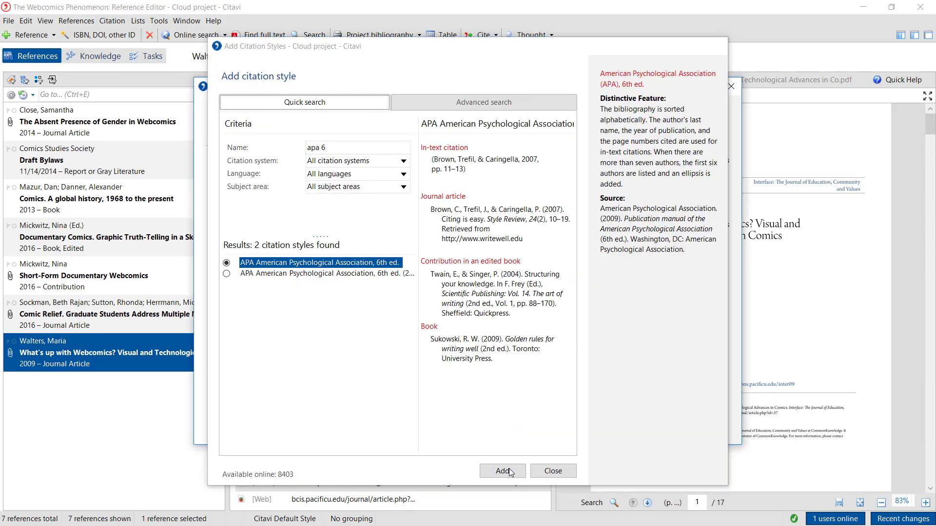
key("Return")
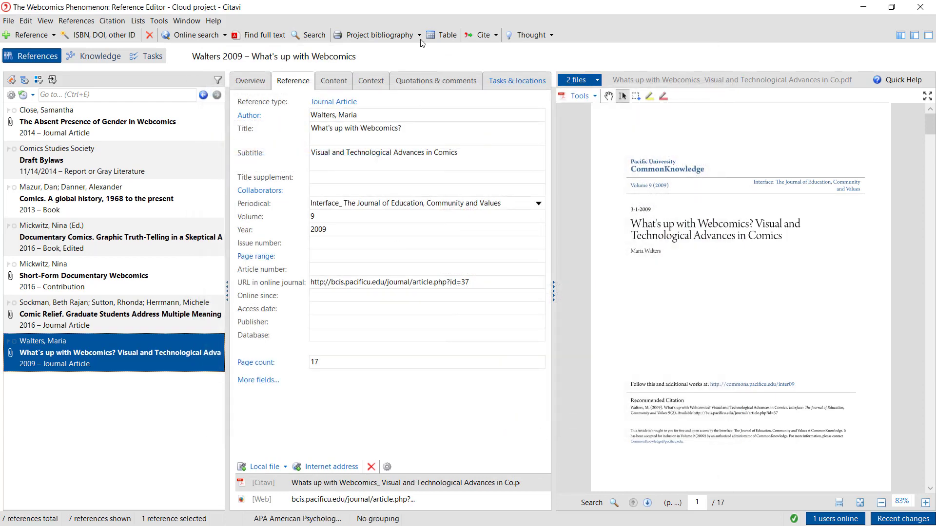
- Print the seven-reference project bibliography in the current APA citation style
left_click(420, 35)
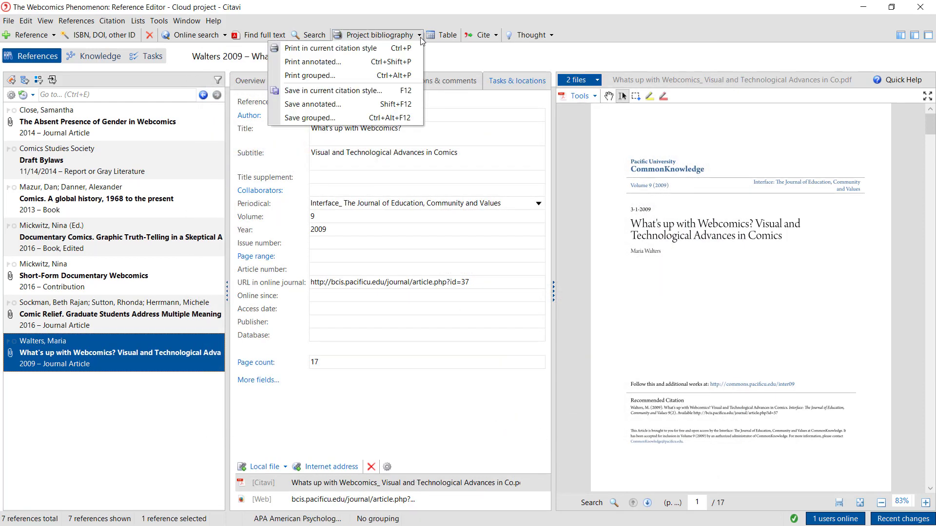
left_click(390, 49)
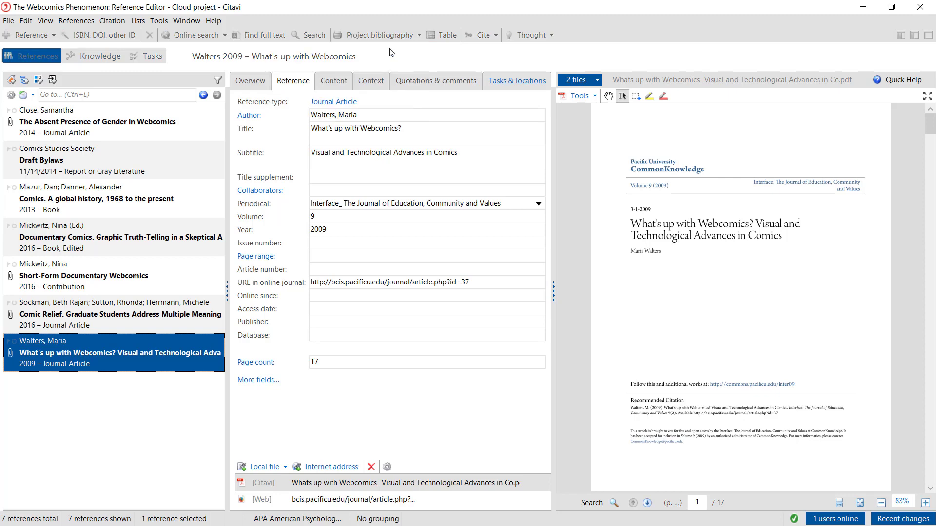